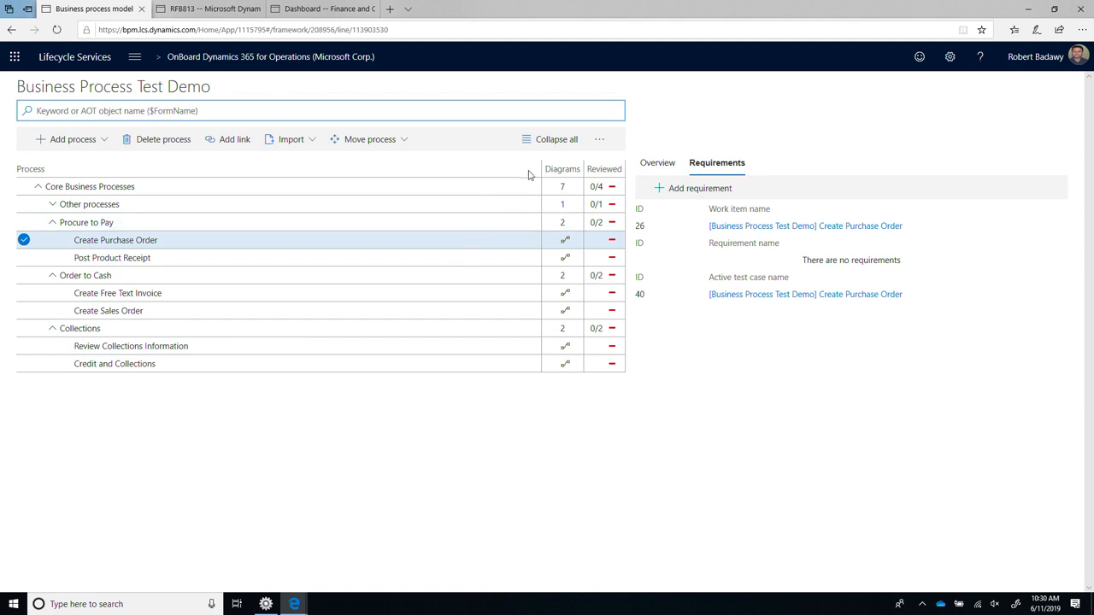
# Check the process library's VSTS sync options and switch to the Azure DevOps window with the Business Process Test Demo query.
pyautogui.click(600, 140)
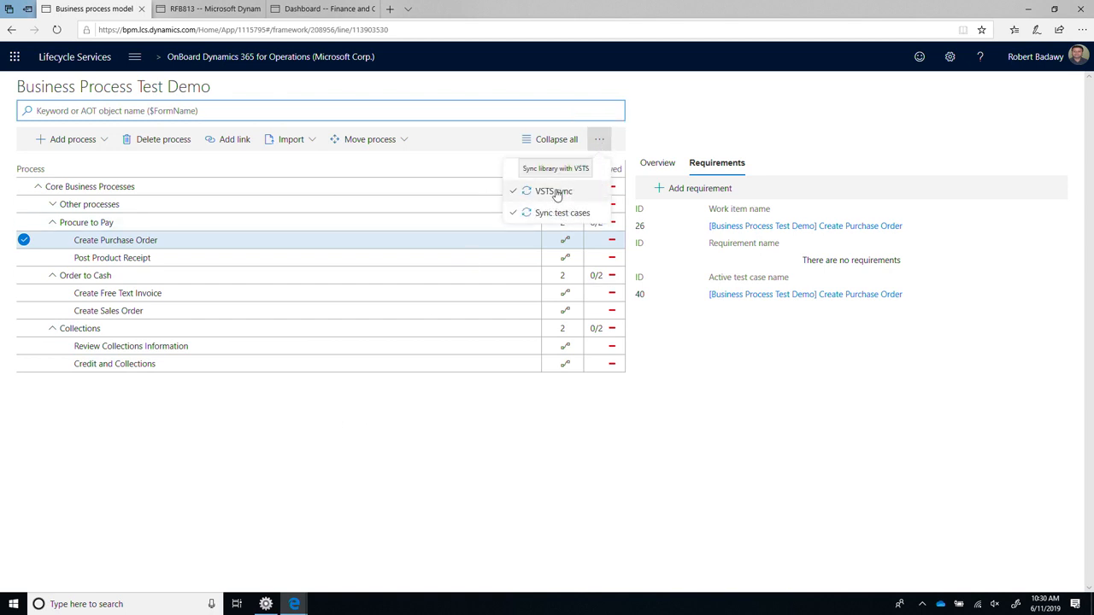
pyautogui.click(754, 92)
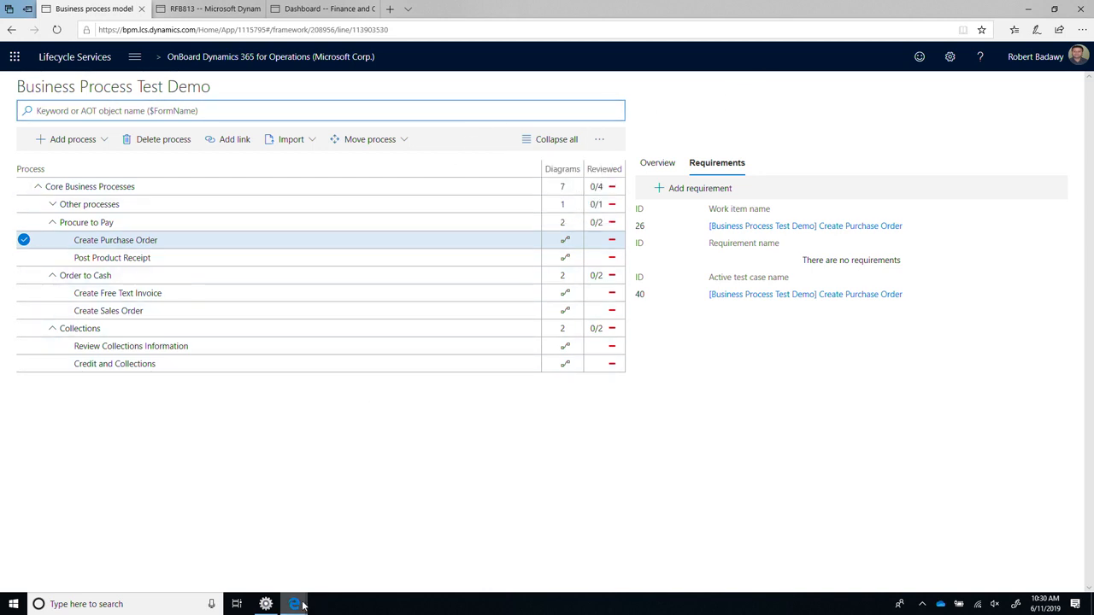
pyautogui.moveTo(297, 601)
pyautogui.click(335, 573)
pyautogui.moveTo(294, 605)
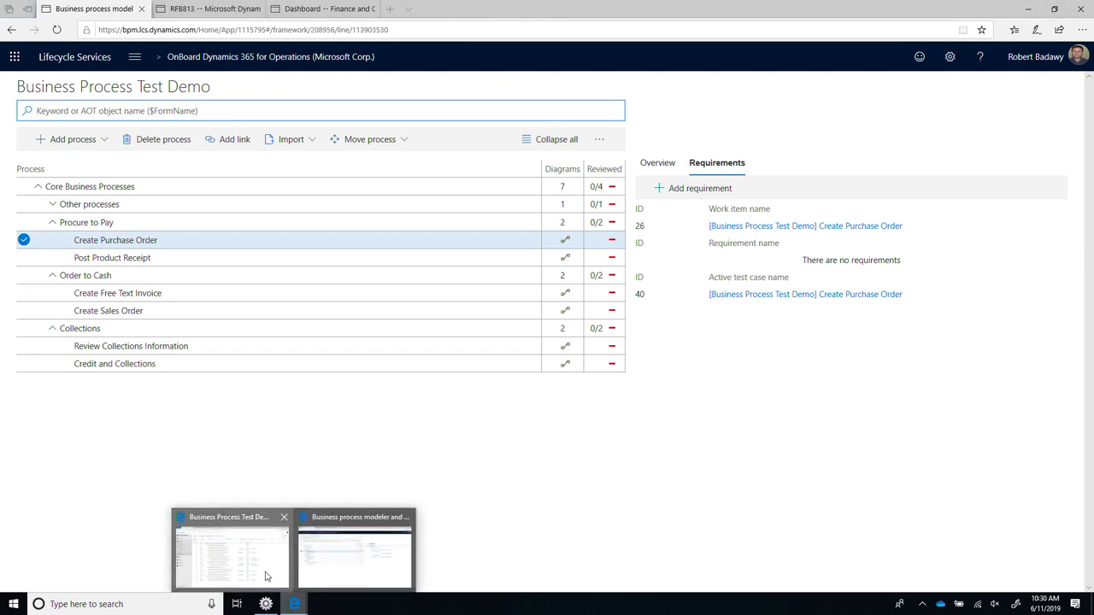
pyautogui.click(264, 575)
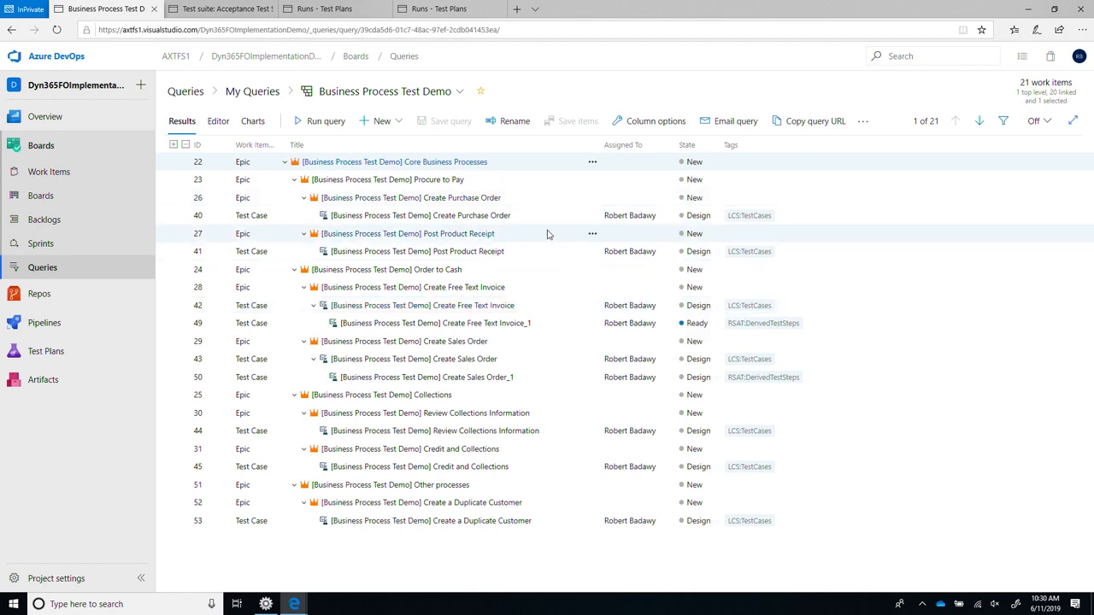
# Open the Create Purchase Order test case (ID 40) and review its test steps, links and attachments.
pyautogui.click(500, 218)
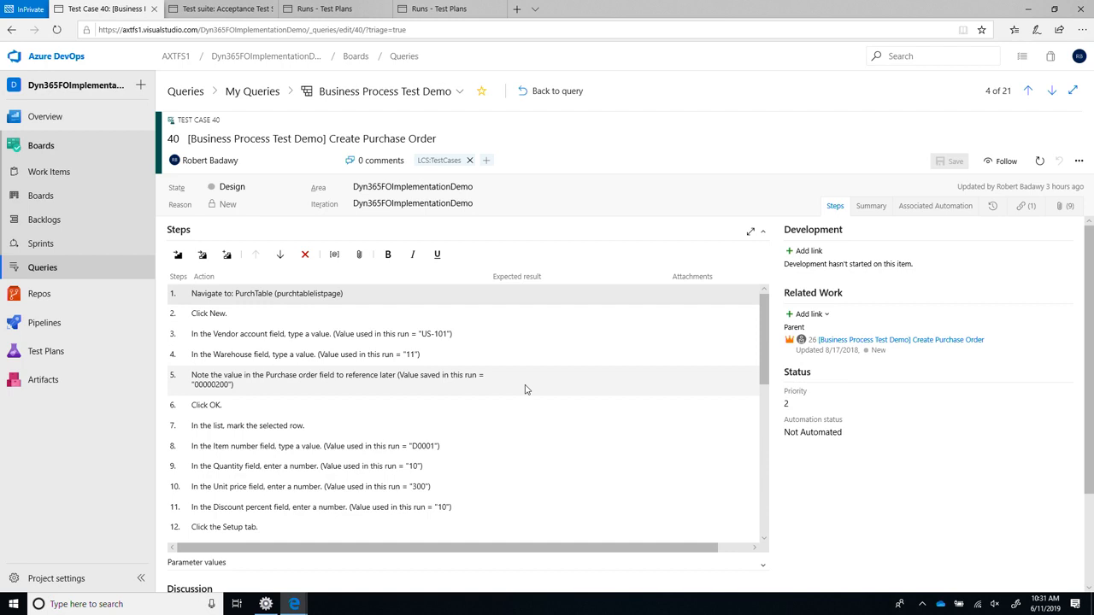
pyautogui.click(1024, 208)
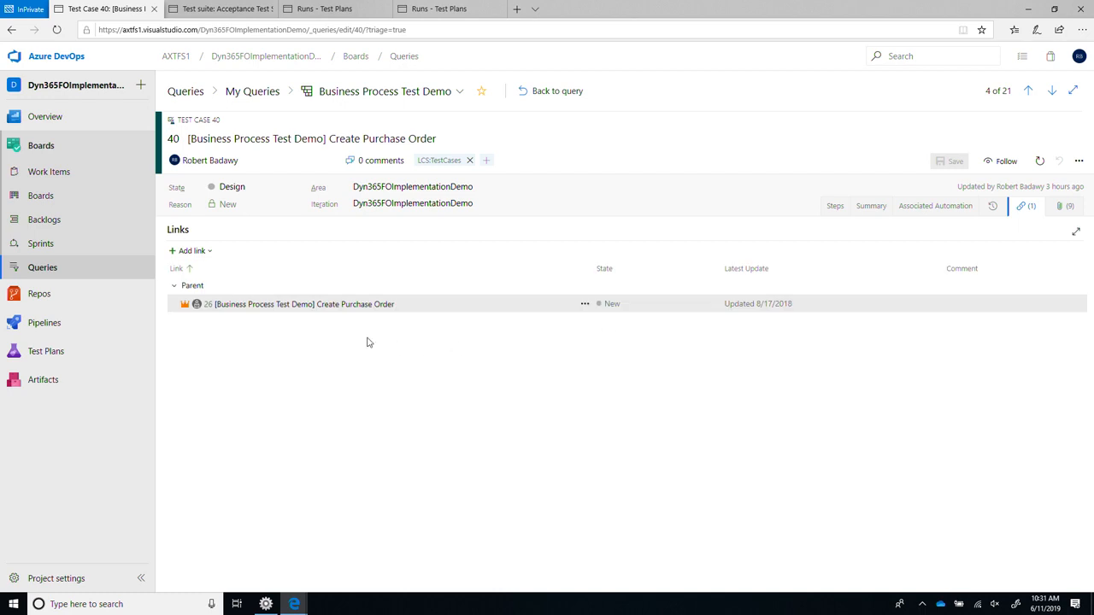
pyautogui.click(1064, 206)
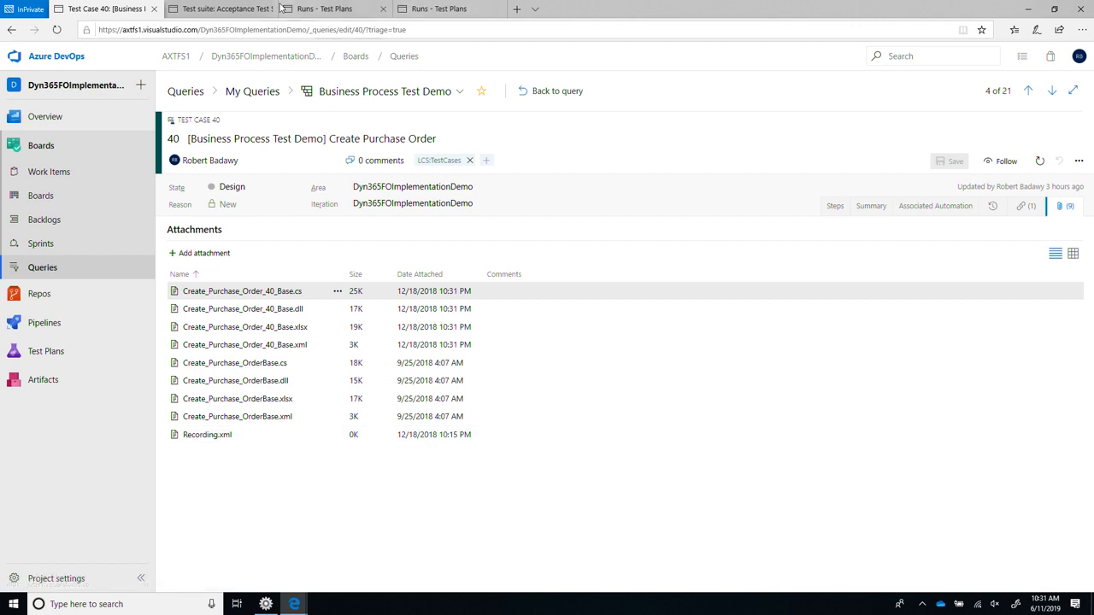
# Review the test cases in Acceptance Test Suite 1 and switch to the Regression Suite Automation Tool.
pyautogui.click(224, 8)
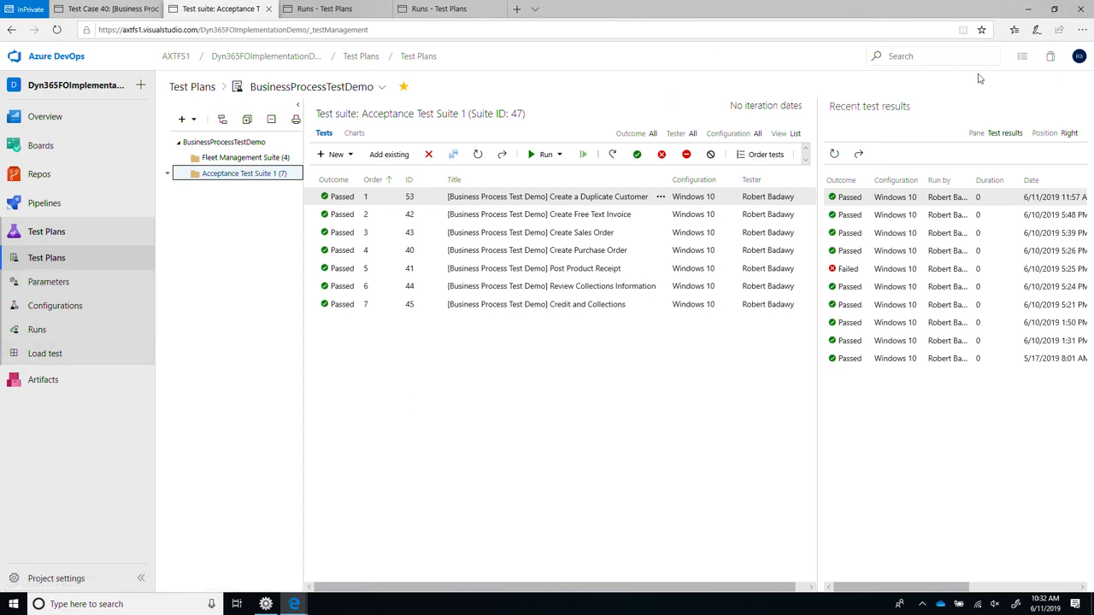
pyautogui.click(1026, 9)
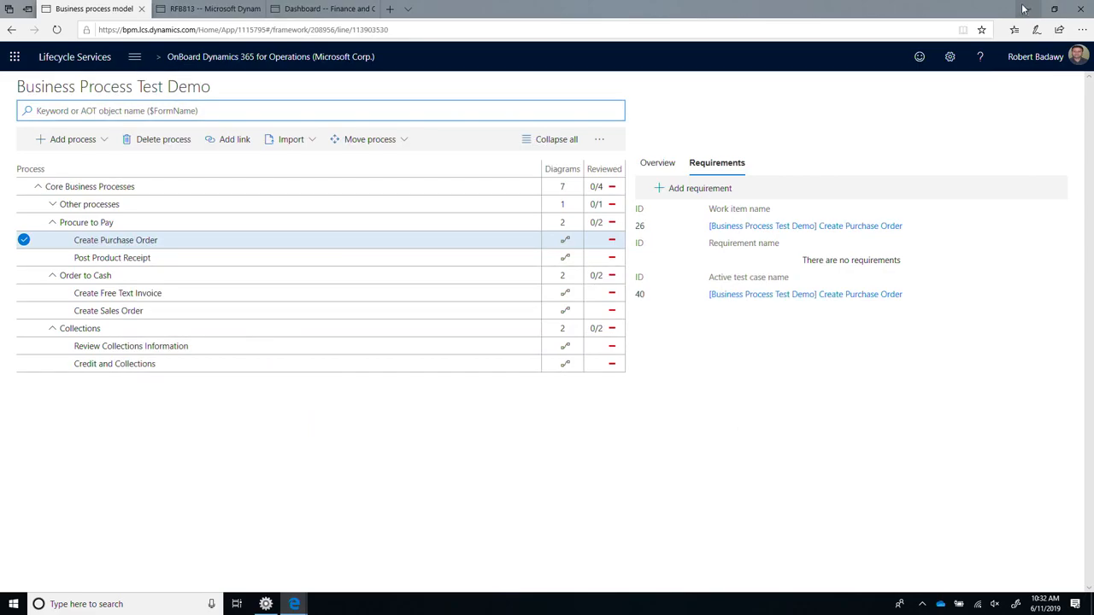
pyautogui.click(1024, 9)
pyautogui.click(266, 604)
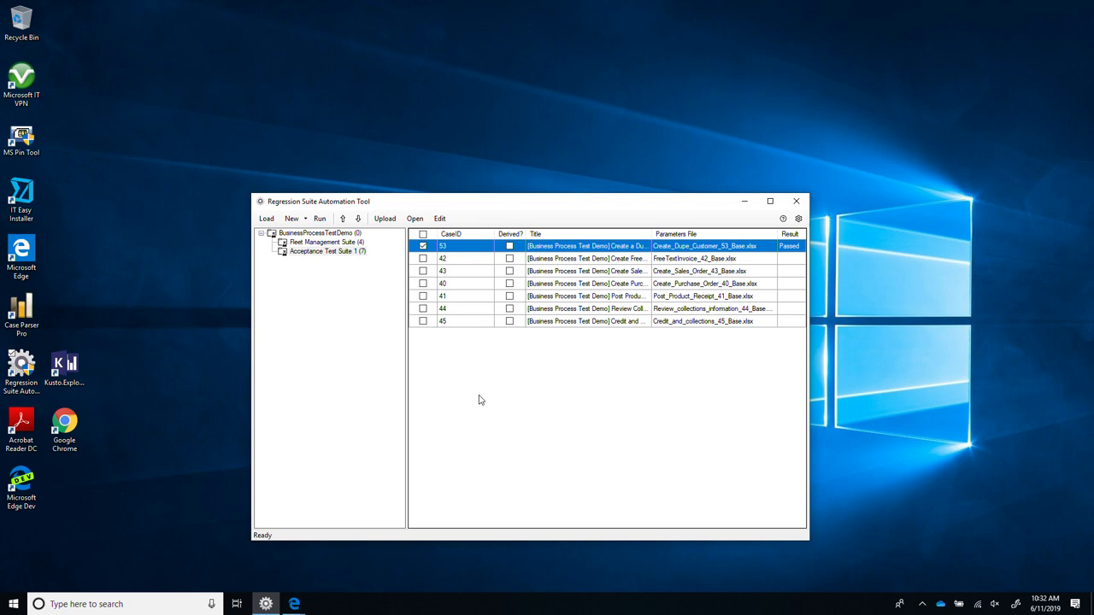
# Deselect test case 53 and review the tool's general connection and run settings, leaving them without saving.
pyautogui.click(422, 247)
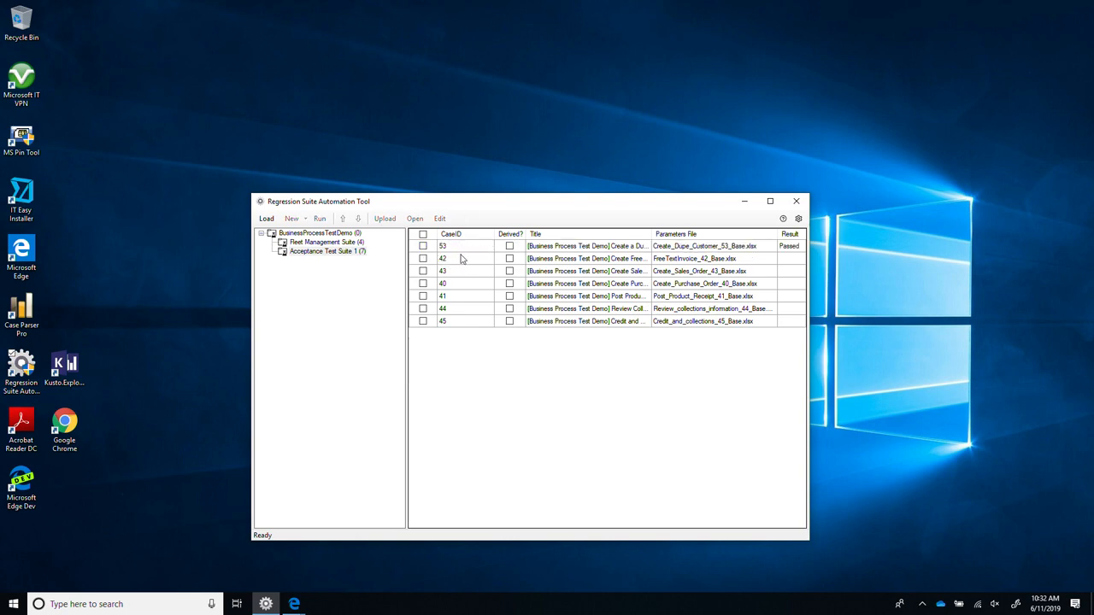
pyautogui.click(798, 219)
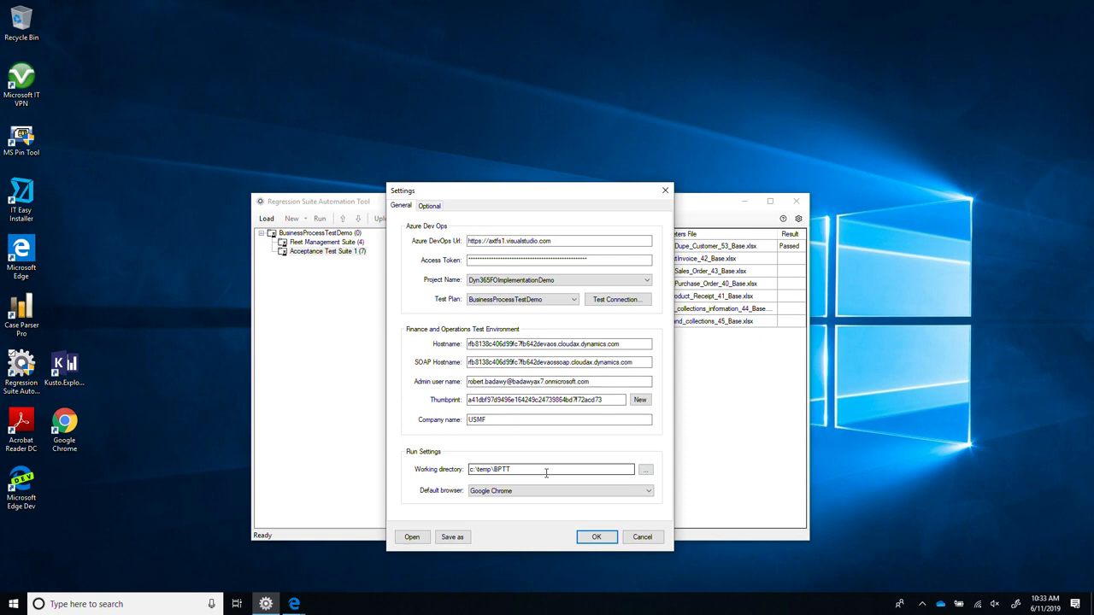
pyautogui.click(642, 537)
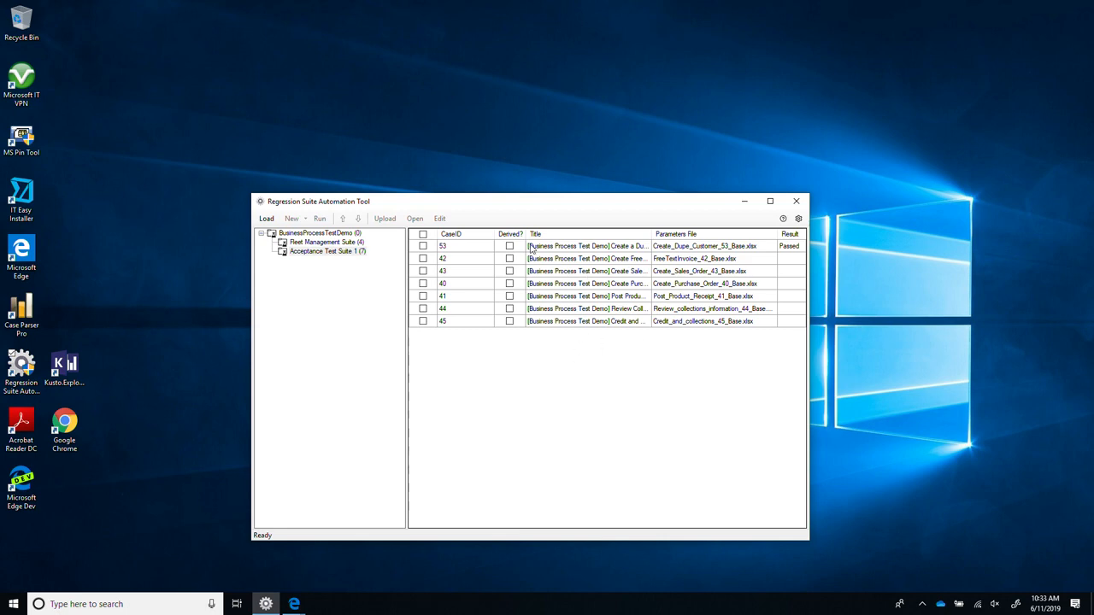
# Select only the Create Sales Order test case (43) and open its Excel parameter file for editing.
pyautogui.click(563, 261)
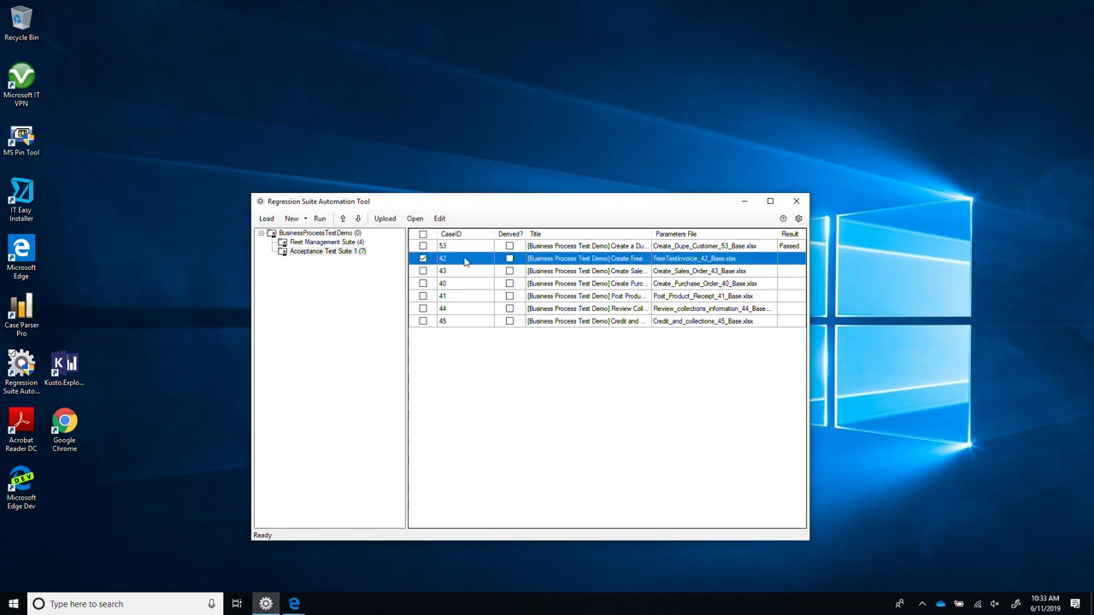
pyautogui.click(425, 260)
pyautogui.click(510, 272)
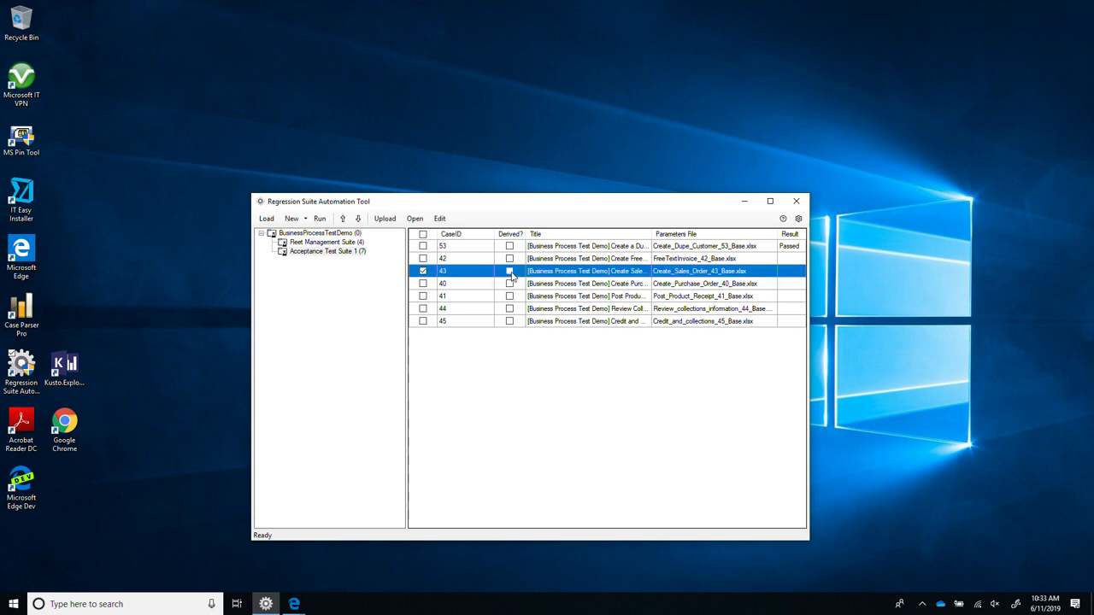
pyautogui.click(439, 220)
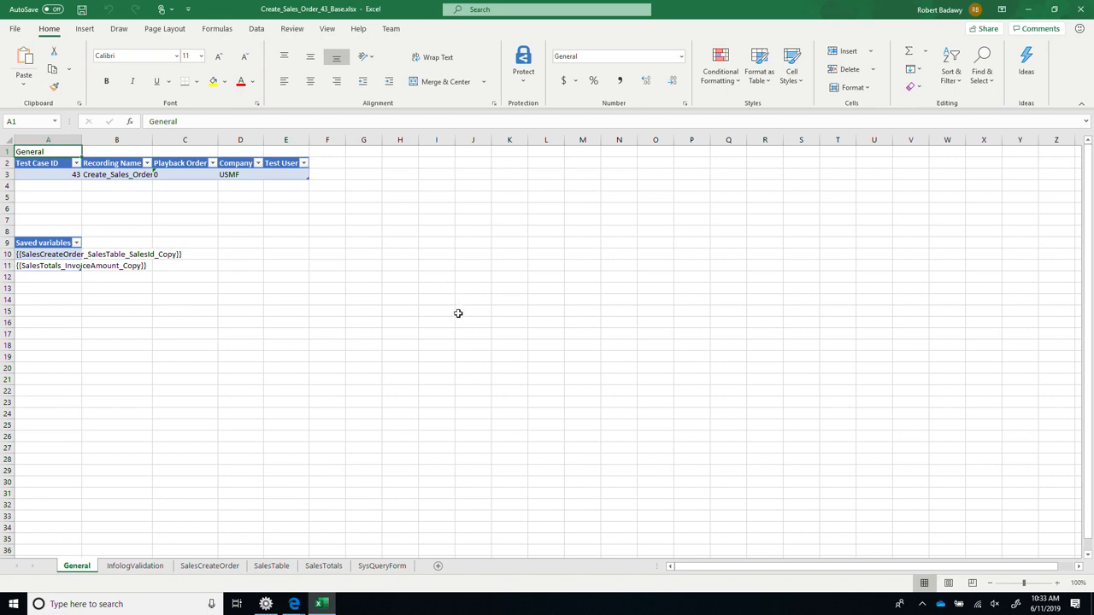
# Look through the SalesCreateOrder, SalesTable, SalesTotals, SysQueryForm and General sheets of the parameter file and close the workbook.
pyautogui.click(208, 569)
pyautogui.click(288, 568)
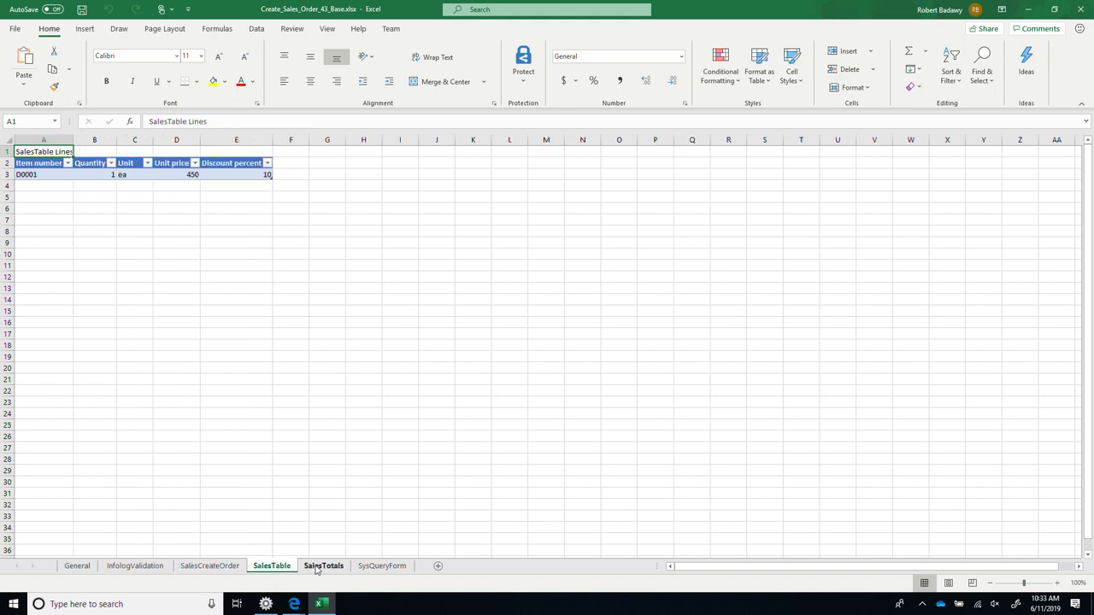
pyautogui.click(321, 569)
pyautogui.click(381, 571)
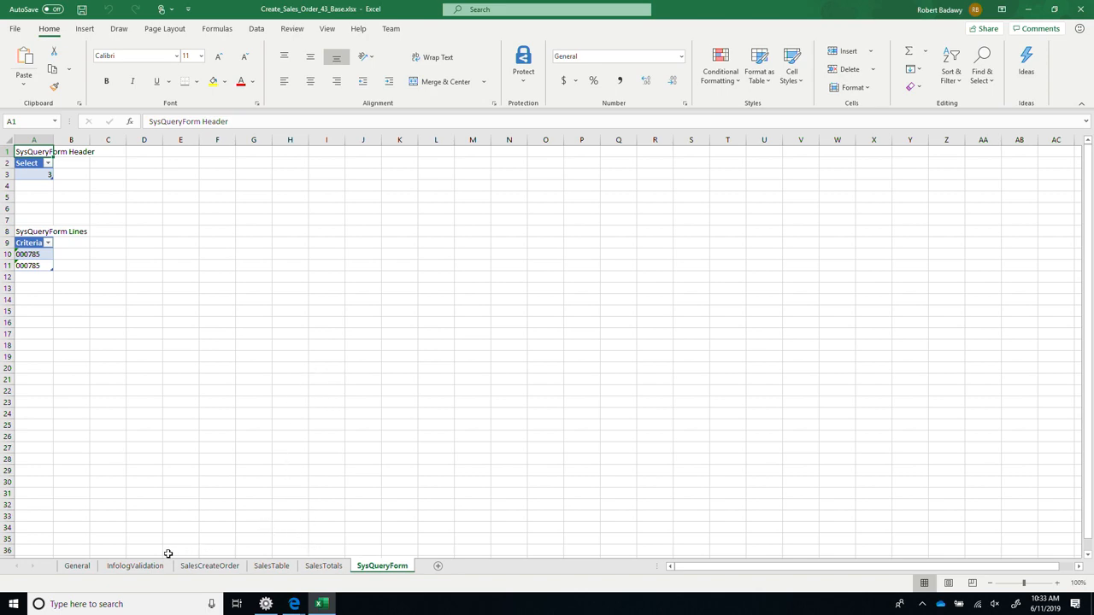
pyautogui.click(73, 570)
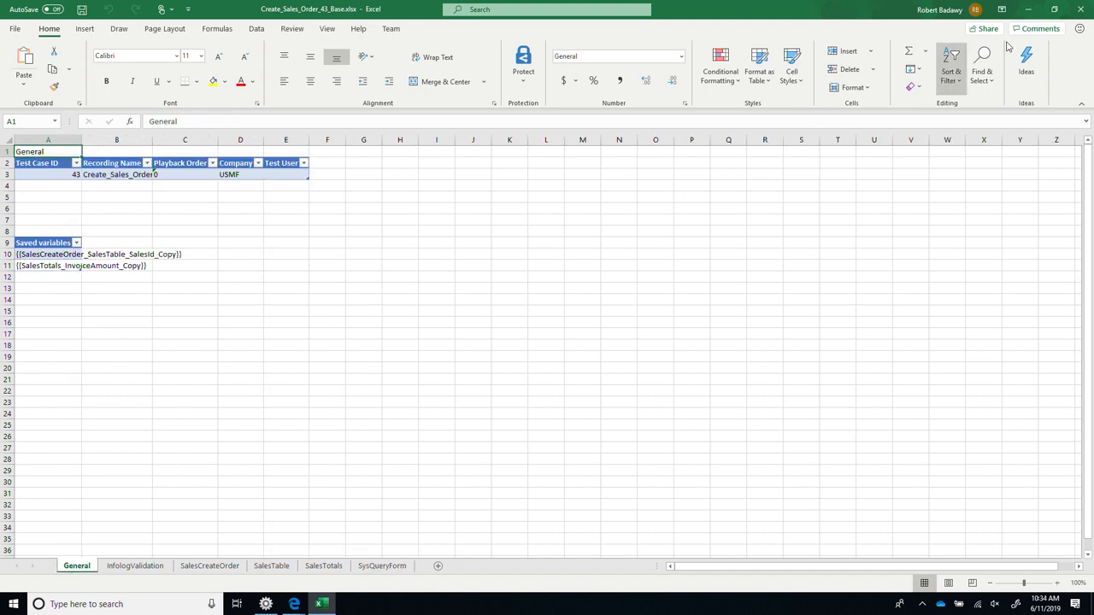
pyautogui.click(1080, 8)
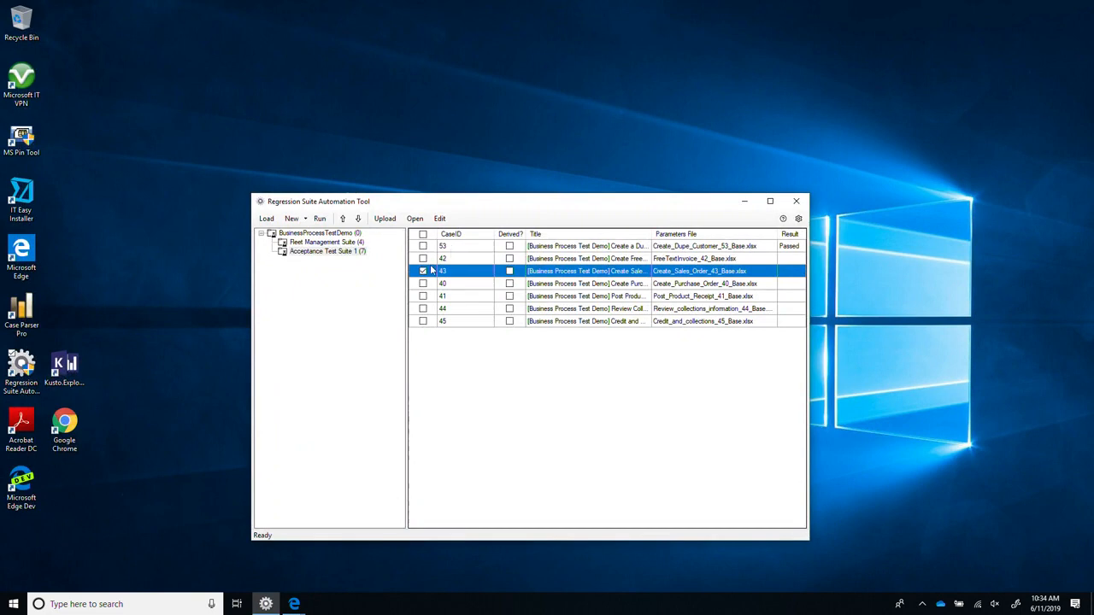
# Add the Create Purchase Order (40) and Post Product Receipt (41) test cases to the selection and run all selected cases.
pyautogui.click(422, 283)
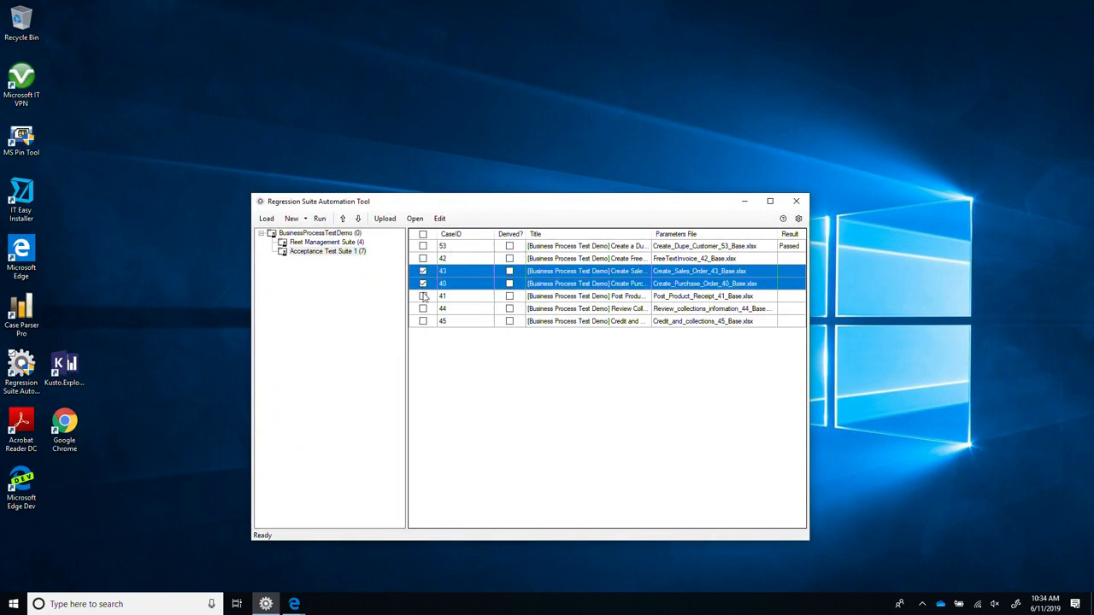
pyautogui.click(422, 295)
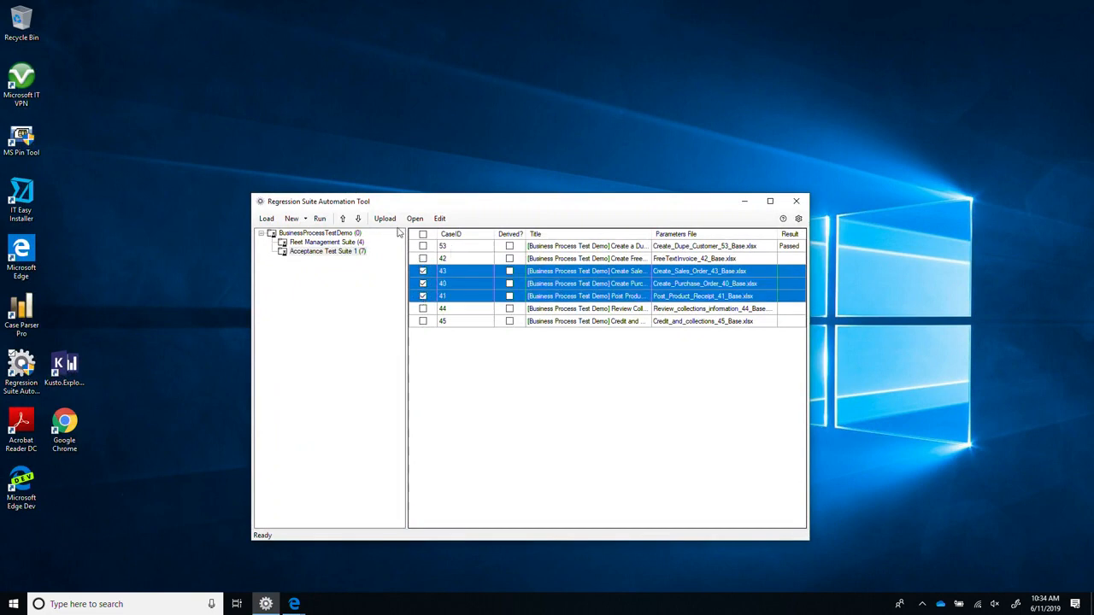
pyautogui.click(320, 219)
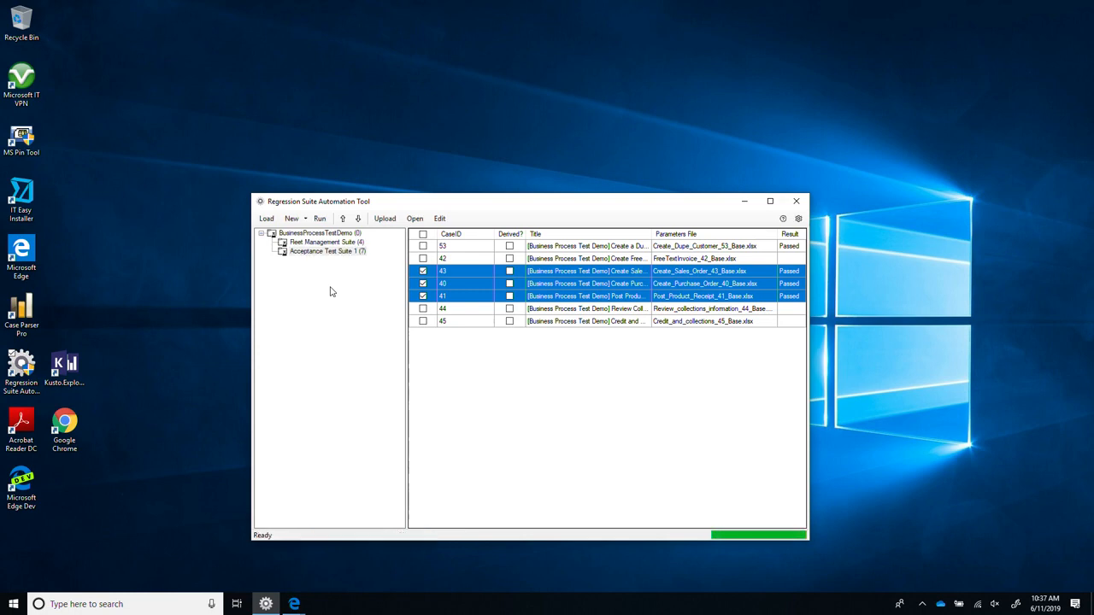
# Switch to Azure DevOps and open the failed Create Purchase Order result from the test run completed 6/10/2019 5:48:12 PM.
pyautogui.click(300, 603)
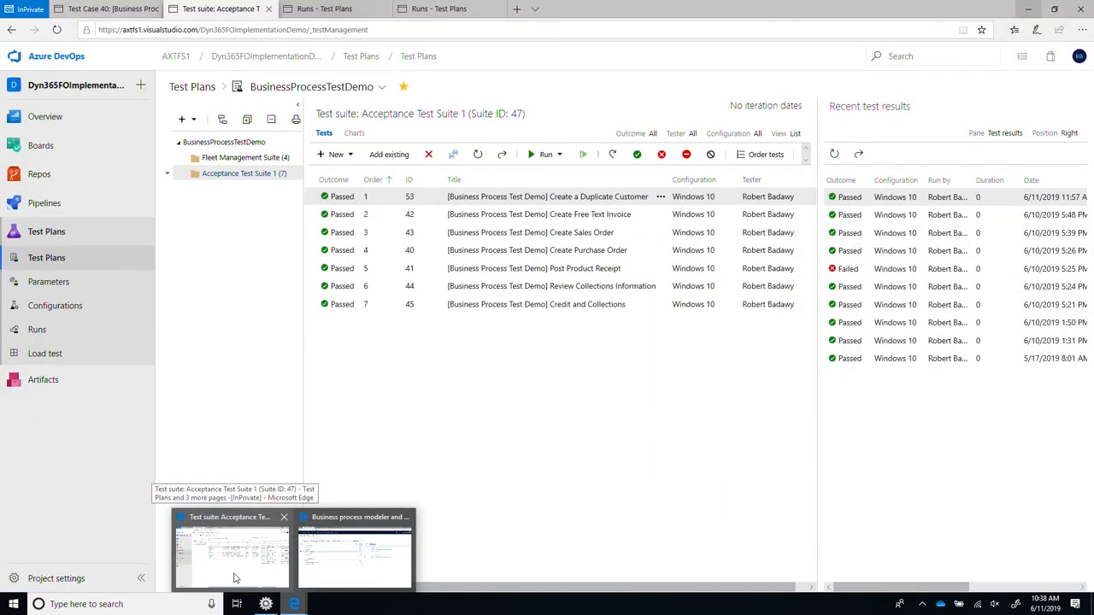
pyautogui.click(235, 578)
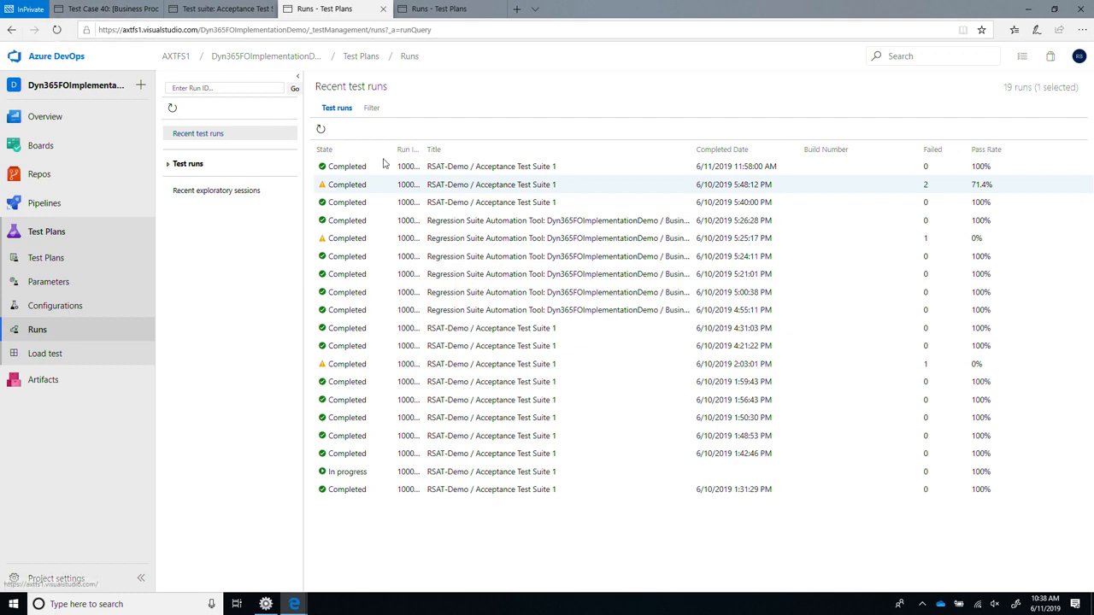
pyautogui.doubleClick(444, 192)
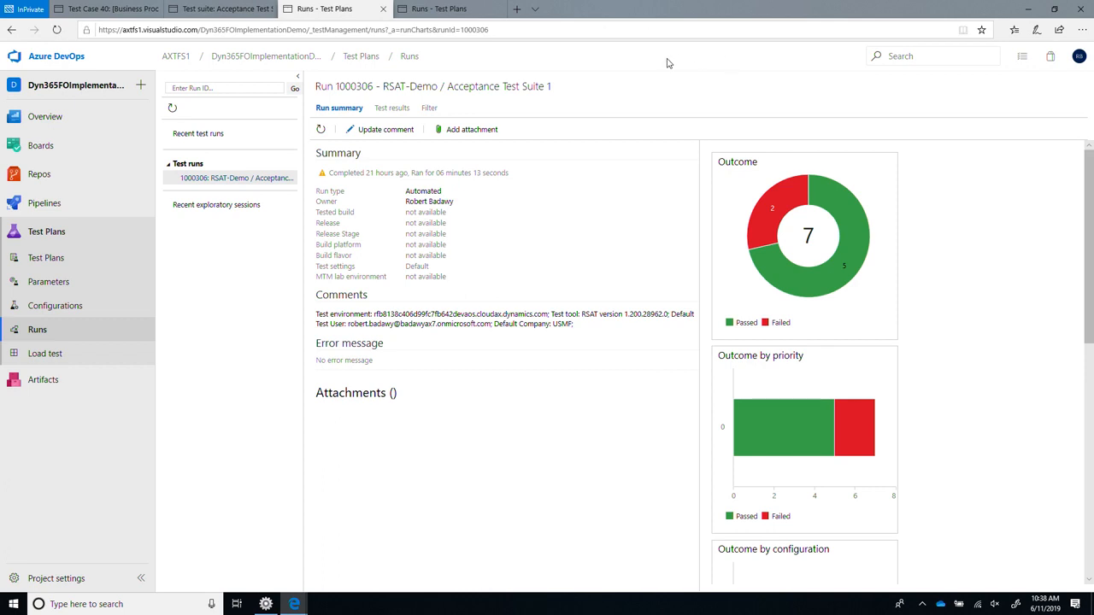
pyautogui.click(407, 113)
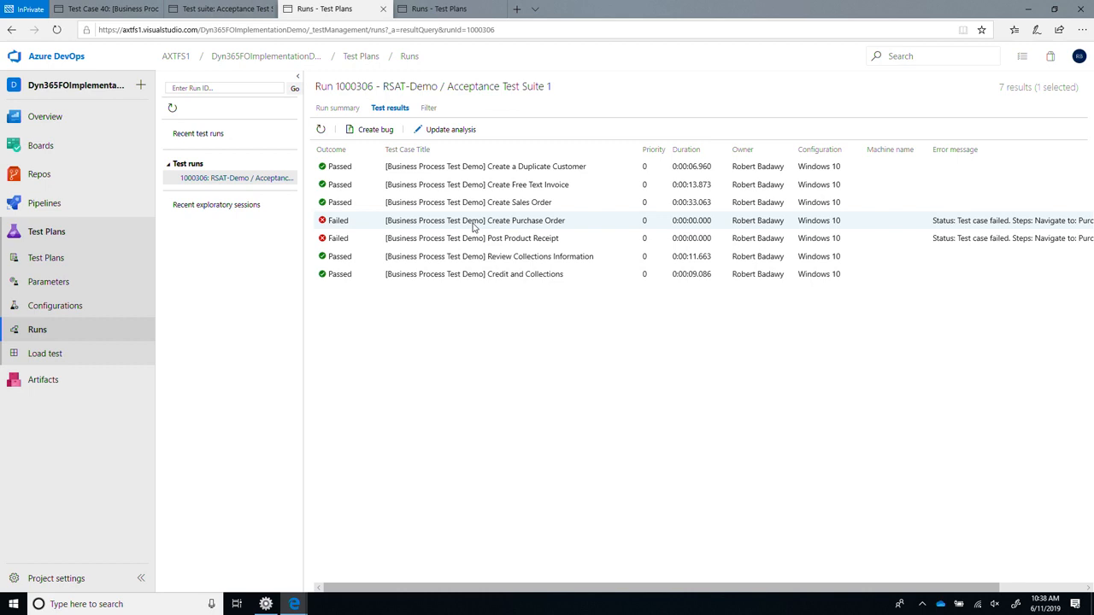
pyautogui.doubleClick(473, 224)
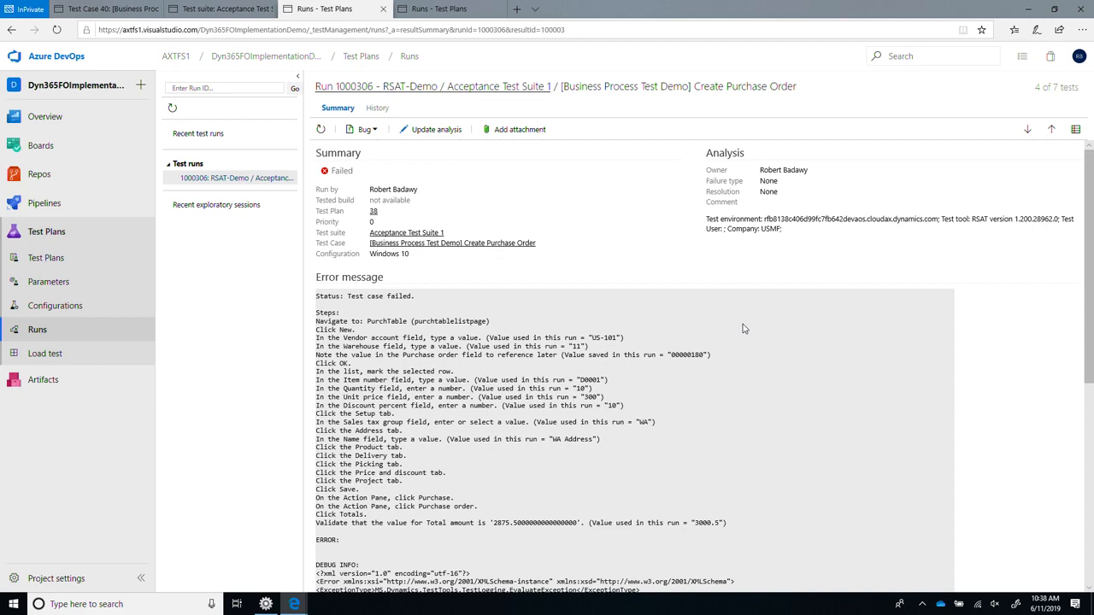
# Examine the Create Purchase Order error message, comparing the validated total amount with the value used in the run.
pyautogui.scroll(-3, 741, 332)
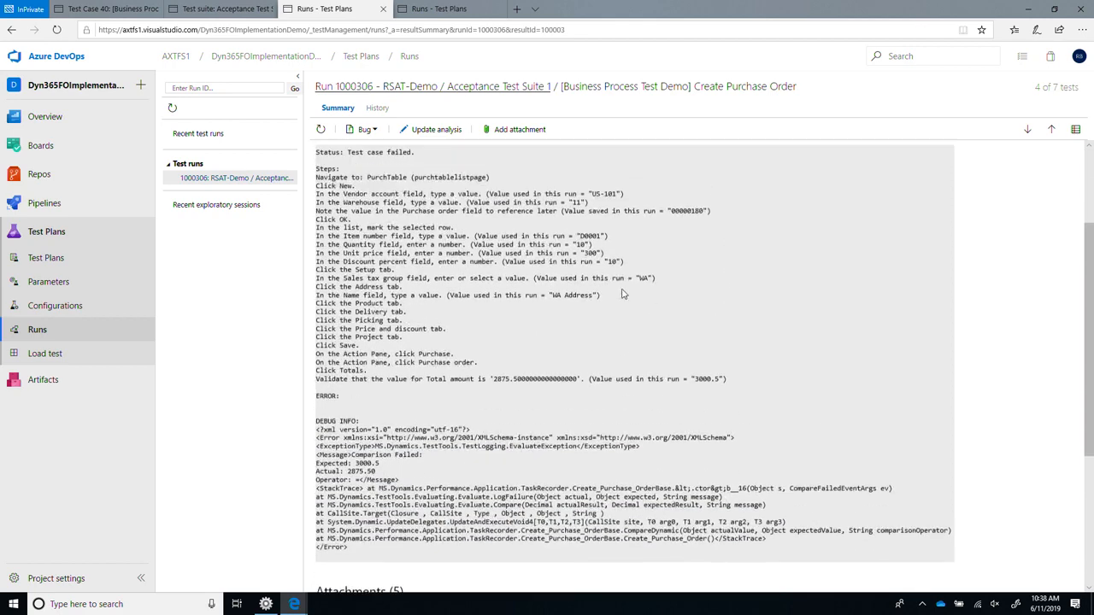
pyautogui.scroll(1, 622, 294)
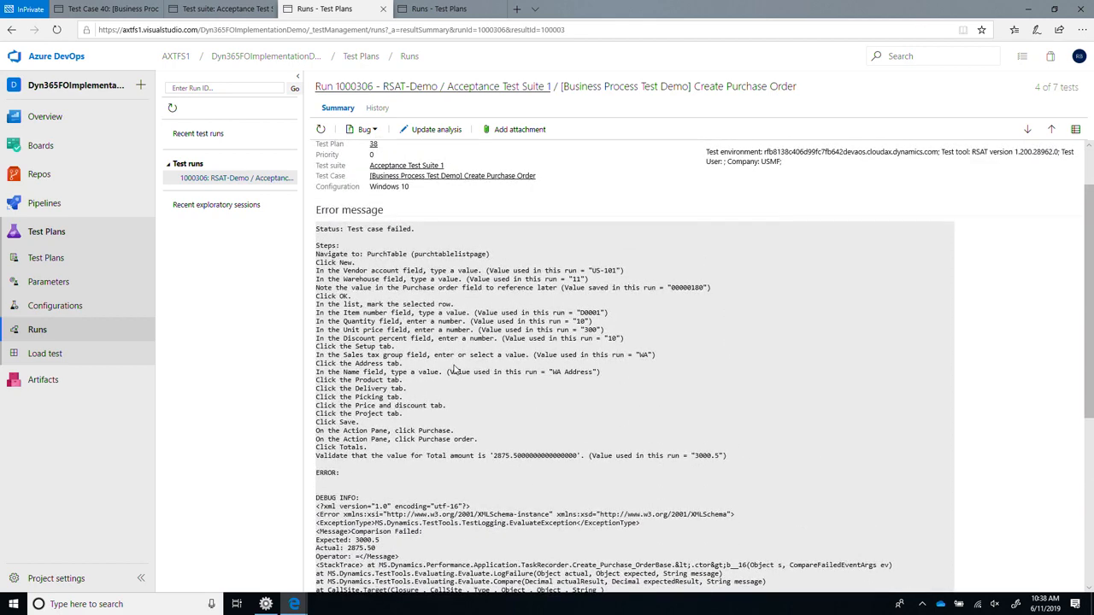
pyautogui.scroll(-2, 445, 355)
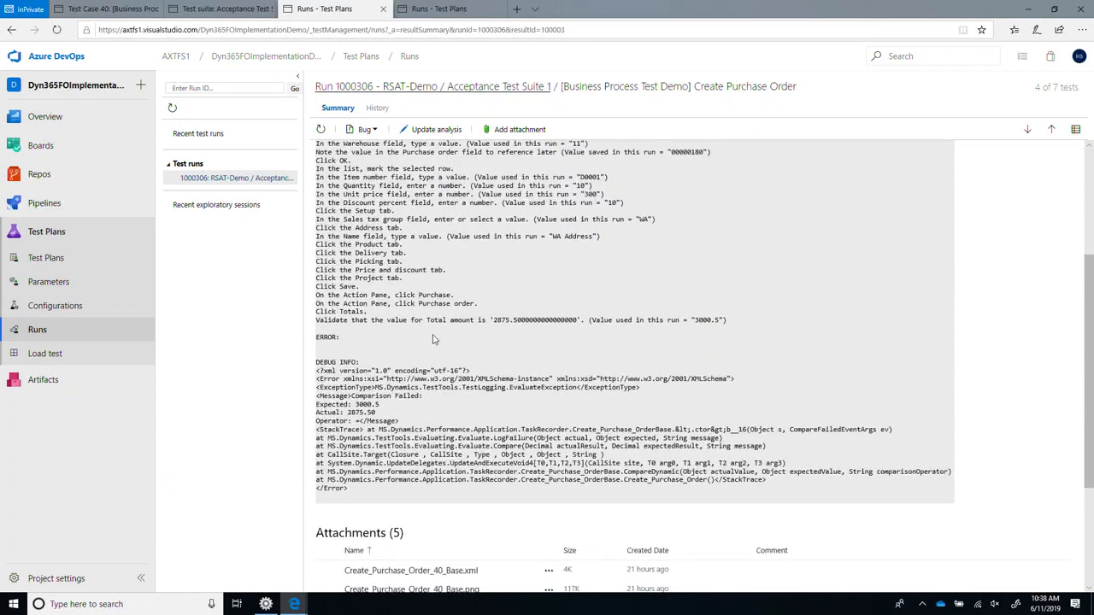
pyautogui.moveTo(317, 324); pyautogui.dragTo(368, 324)
pyautogui.moveTo(368, 324); pyautogui.dragTo(498, 329)
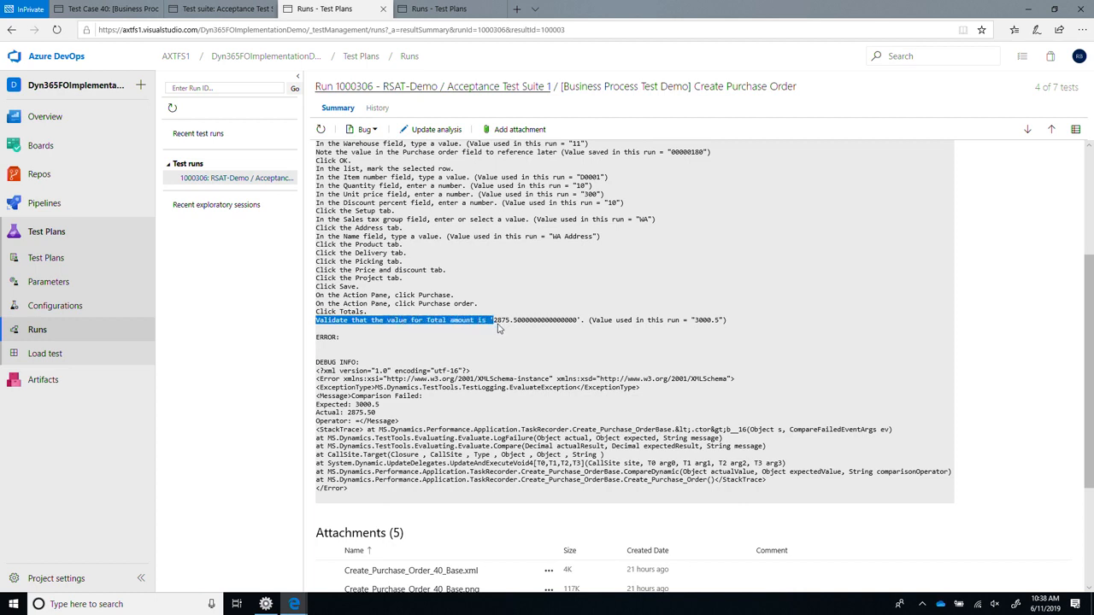
pyautogui.moveTo(593, 322); pyautogui.dragTo(697, 327)
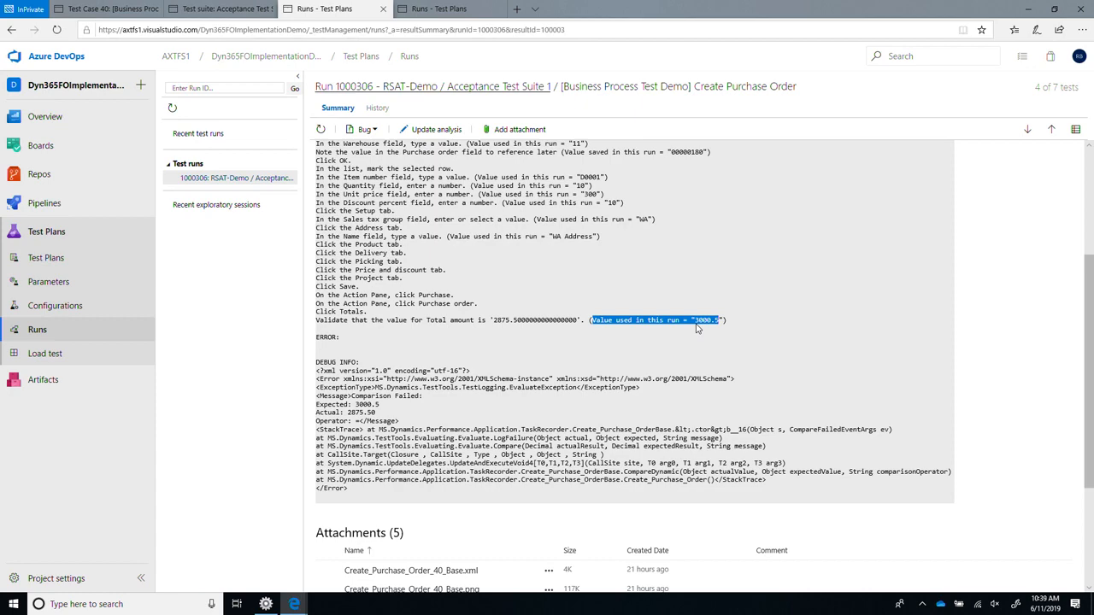
# Open the Create_Purchase_Order_40_Base.png attachment of the failed result, examine the captured purchase order totals and close the image.
pyautogui.scroll(-3, 808, 439)
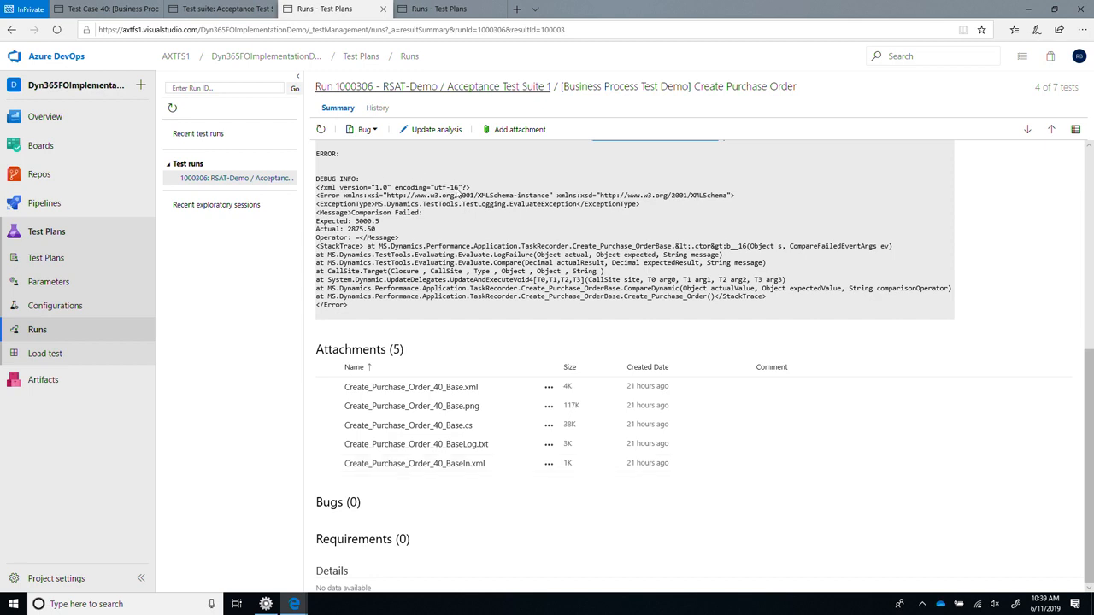
pyautogui.click(464, 408)
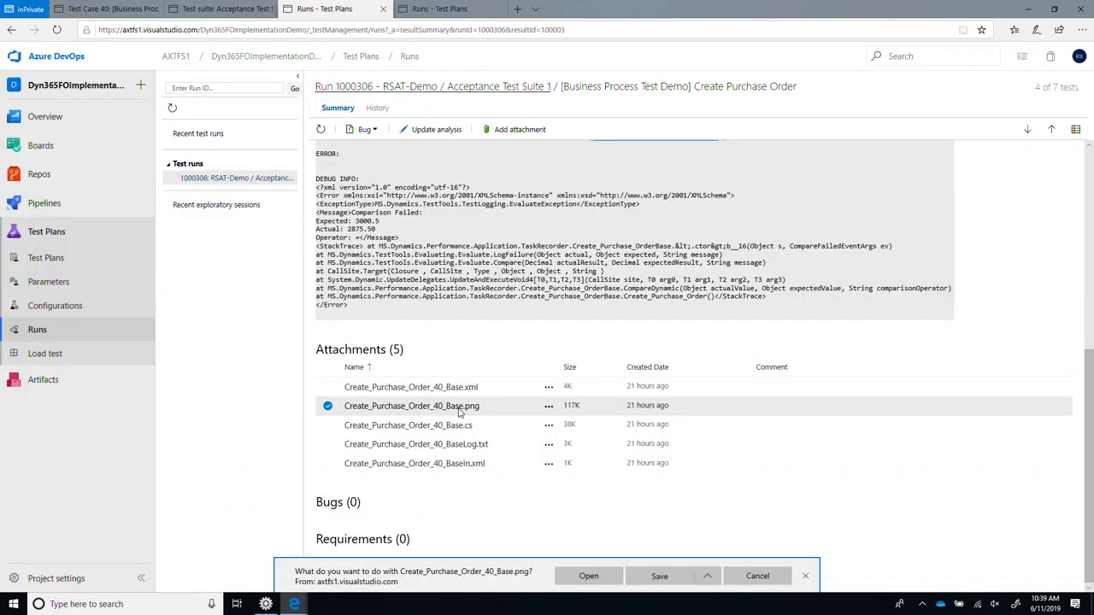
pyautogui.click(589, 576)
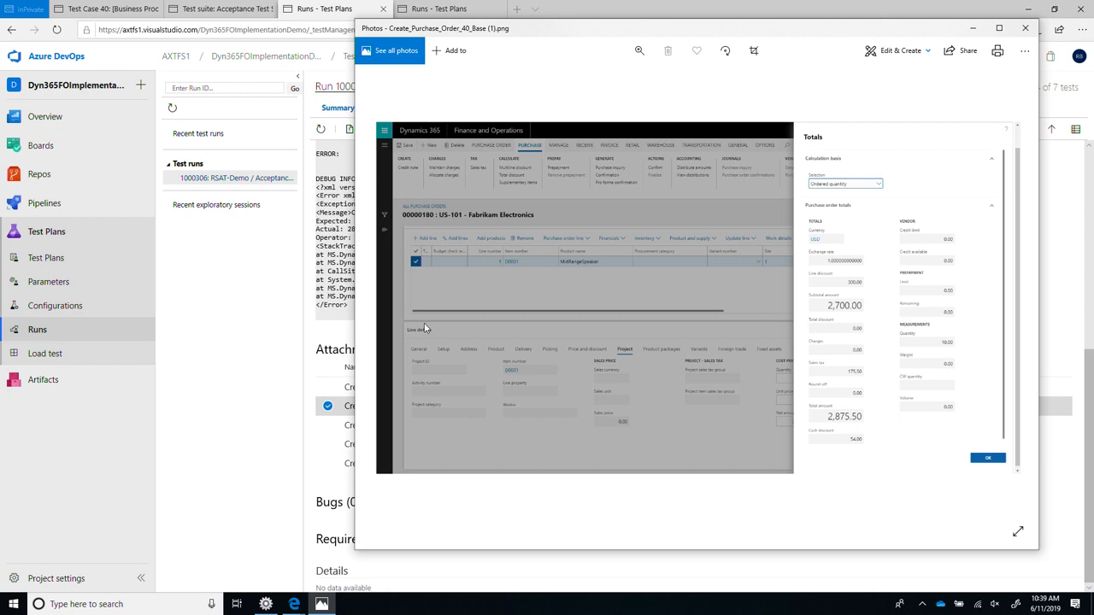
pyautogui.click(1024, 28)
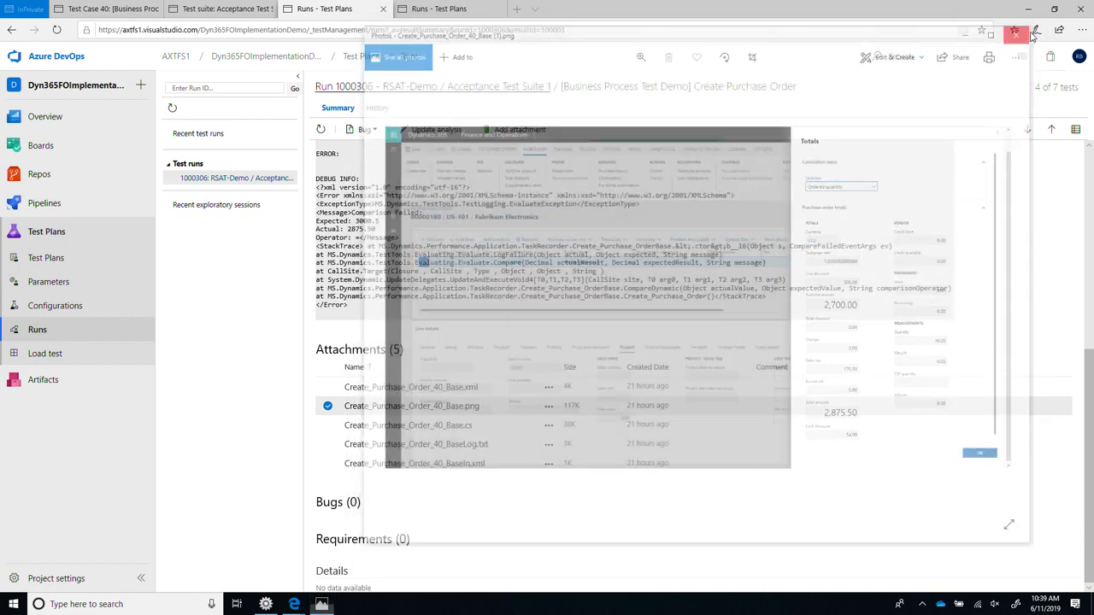
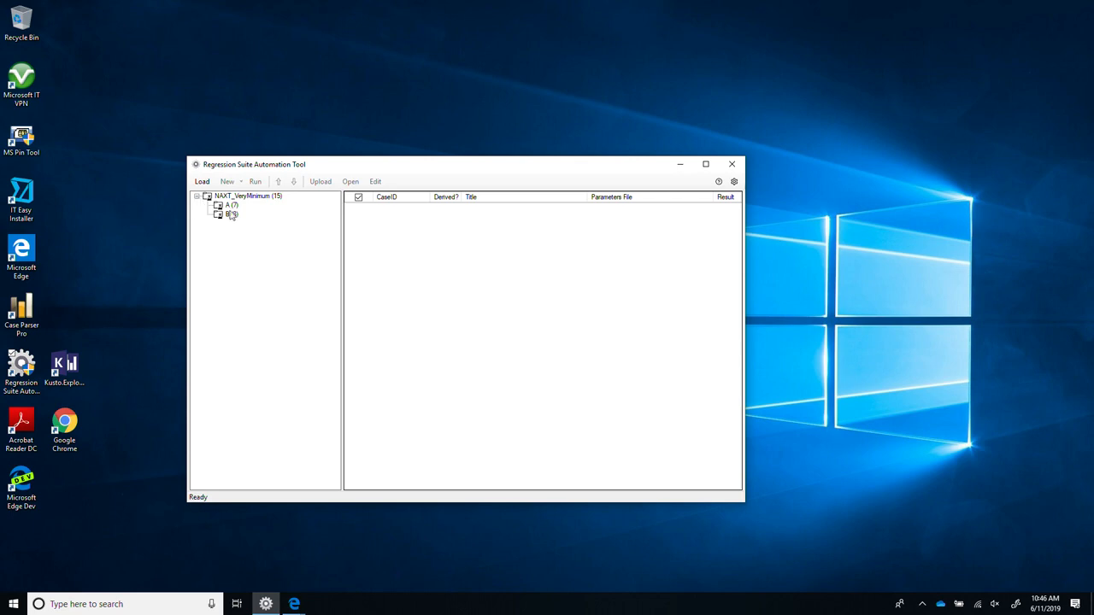
# Download the suite A test cases in the Regression Suite Automation Tool and generate only the test execution files for all of them.
pyautogui.click(588, 345)
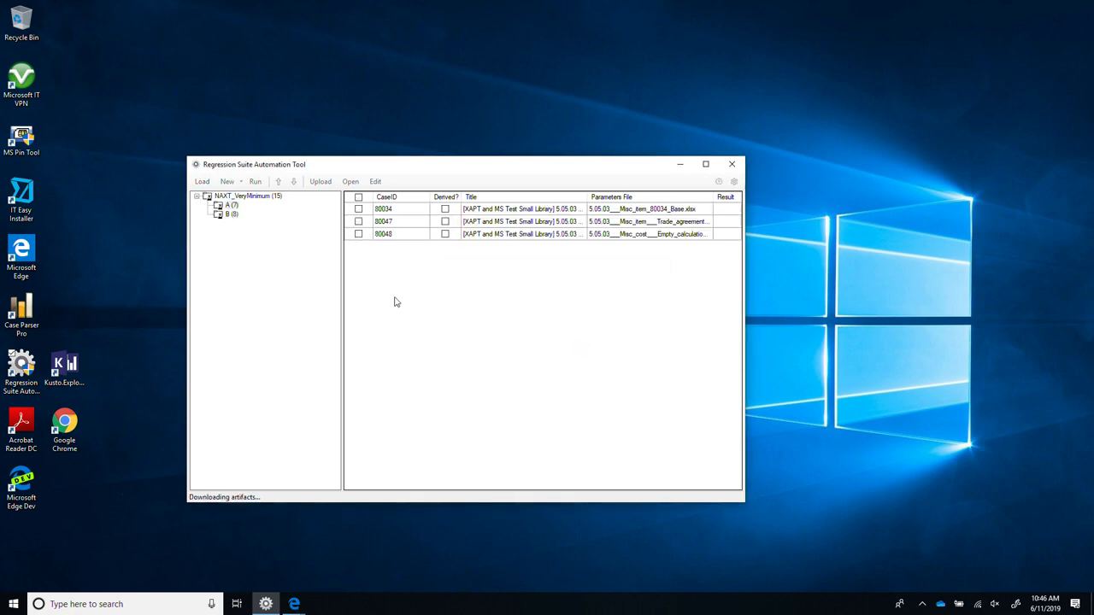
pyautogui.click(358, 198)
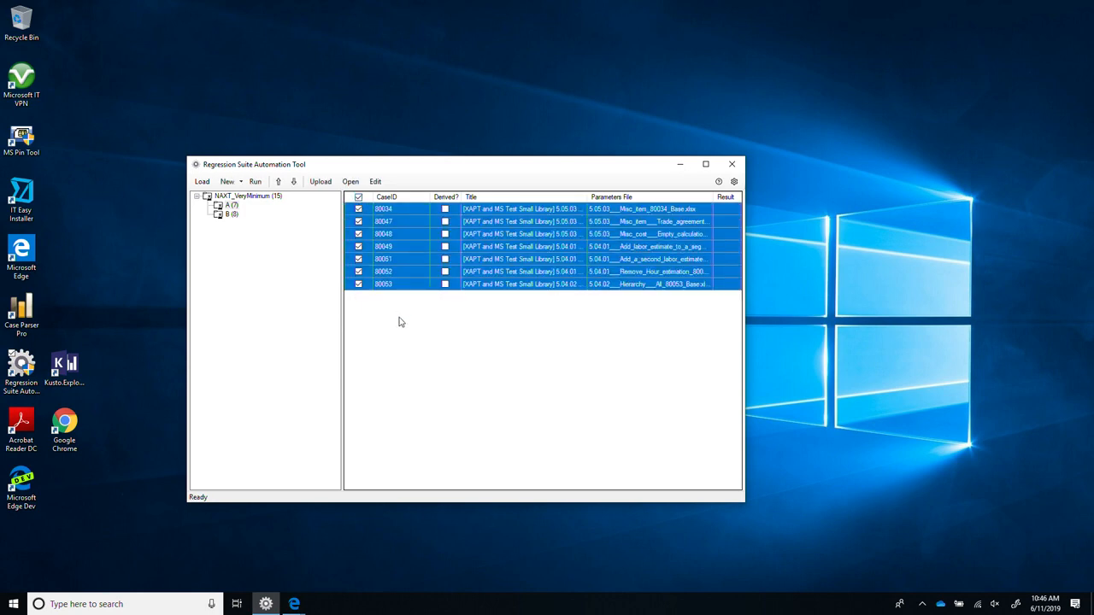
pyautogui.click(231, 184)
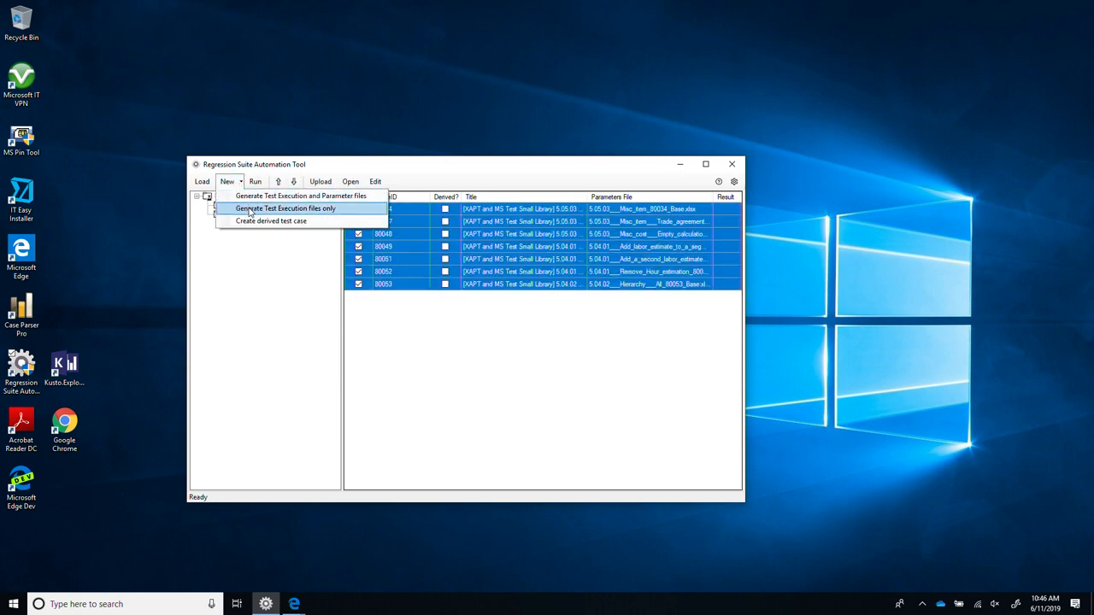
pyautogui.click(251, 211)
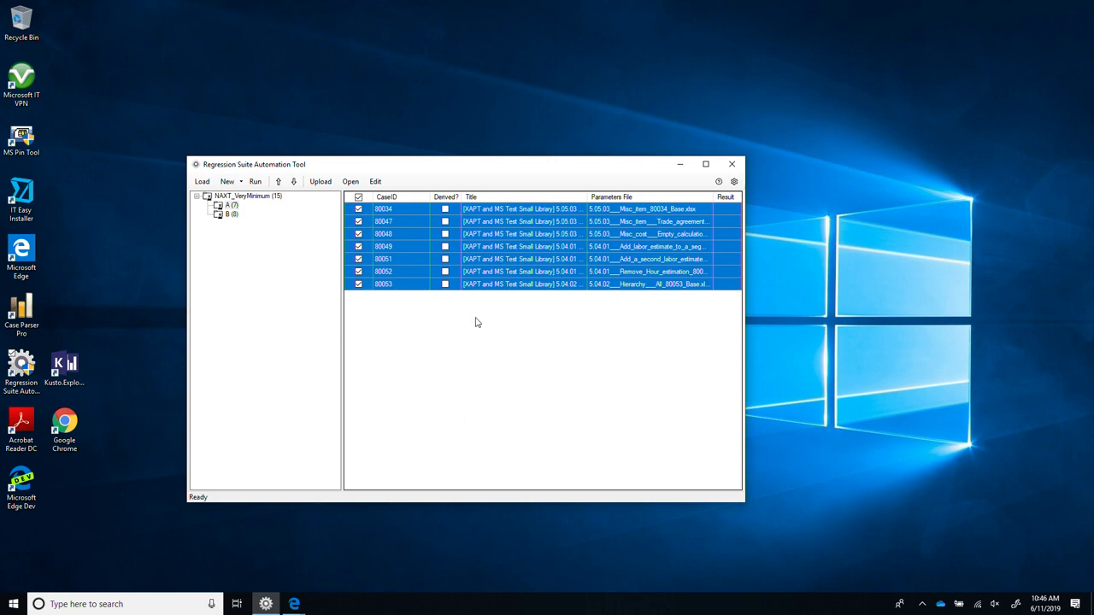
# Limit the selection to test cases 80034 and 80047 and run them.
pyautogui.click(359, 208)
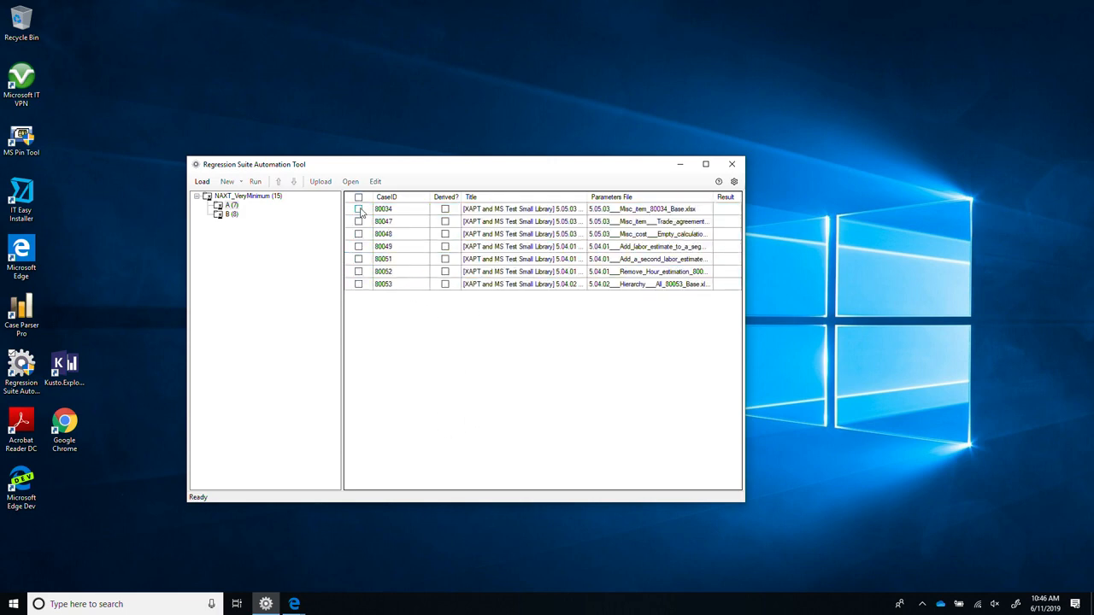
pyautogui.click(359, 209)
pyautogui.click(359, 221)
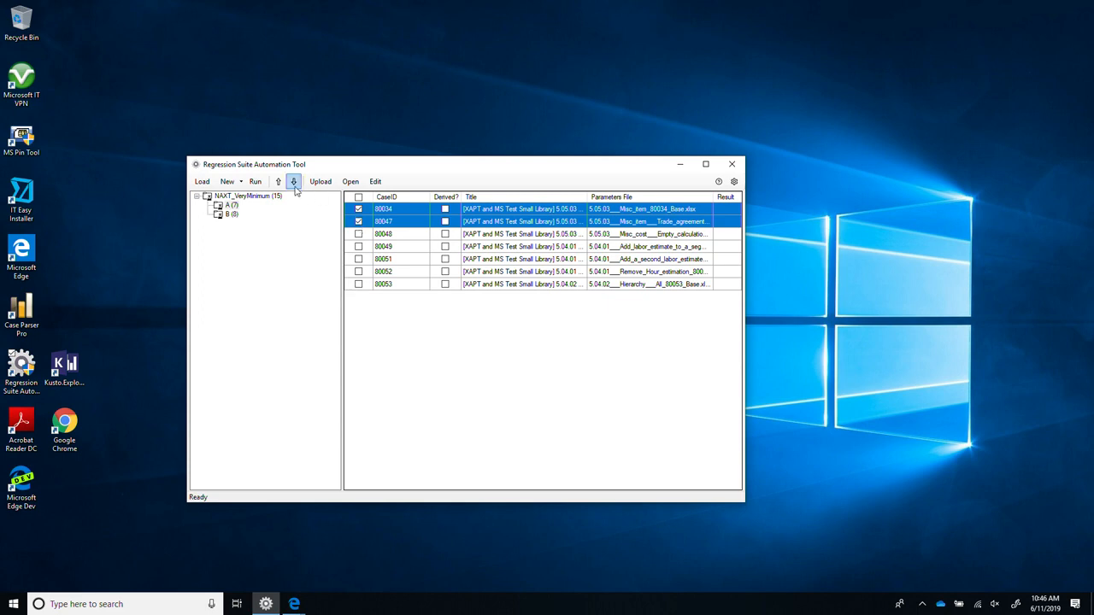
pyautogui.click(254, 182)
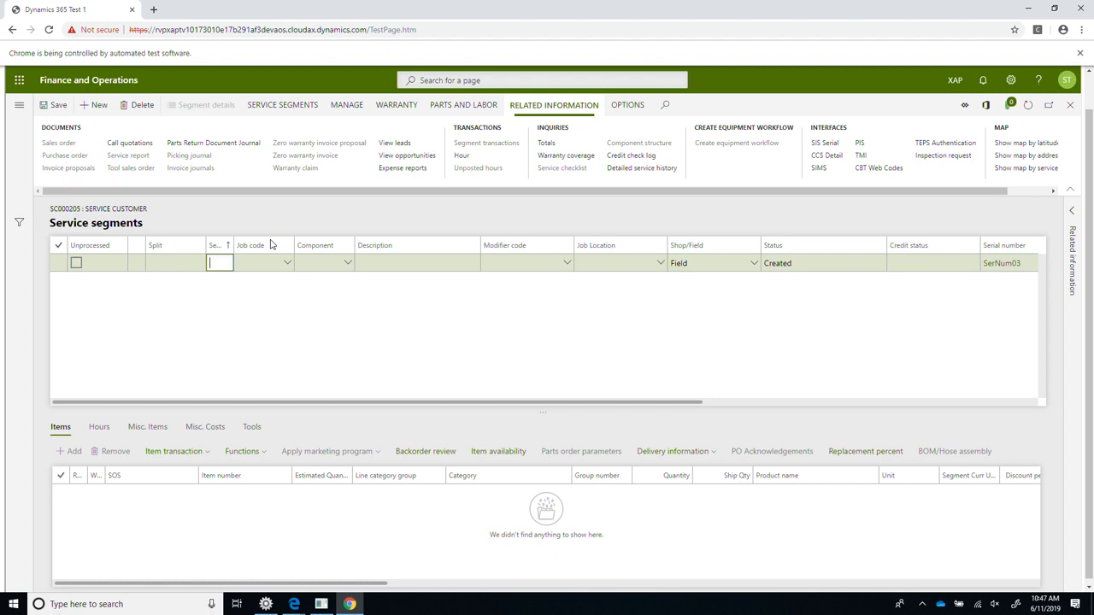
# Fill in service segment 01 with job code 012 and component 0112, and add the miscellaneous item 5.05.03_MiscItem to it.
pyautogui.press('Tab')
pyautogui.write('012')
pyautogui.press('Tab')
pyautogui.write('0112')
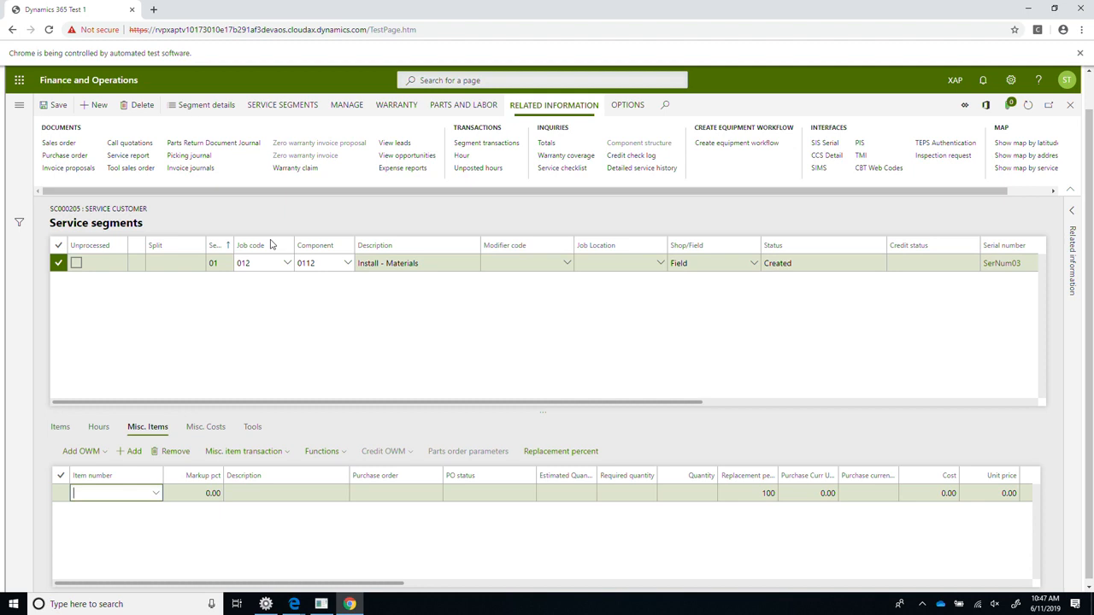
pyautogui.write('5.05.03_MiscItem')
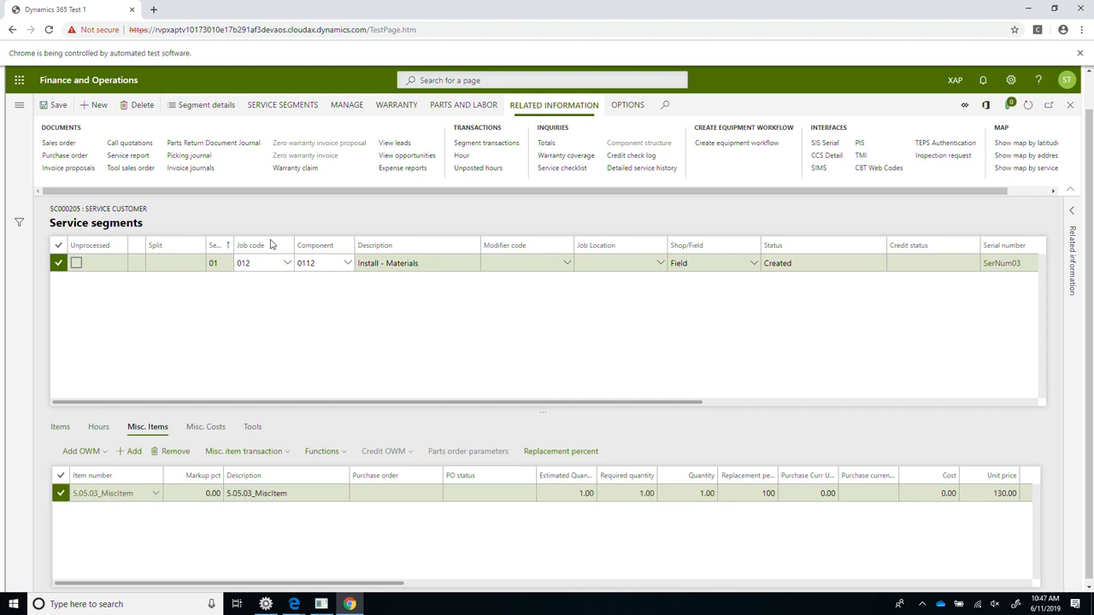